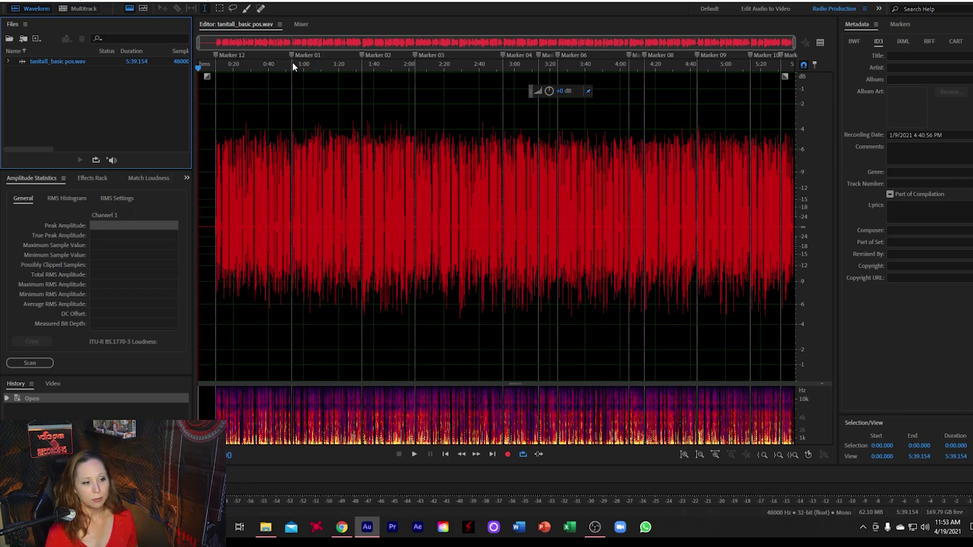
Add a trial cue marker (Marker 13) in the gap near Marker 01, then delete it
scroll(292, 68, "up", 10)
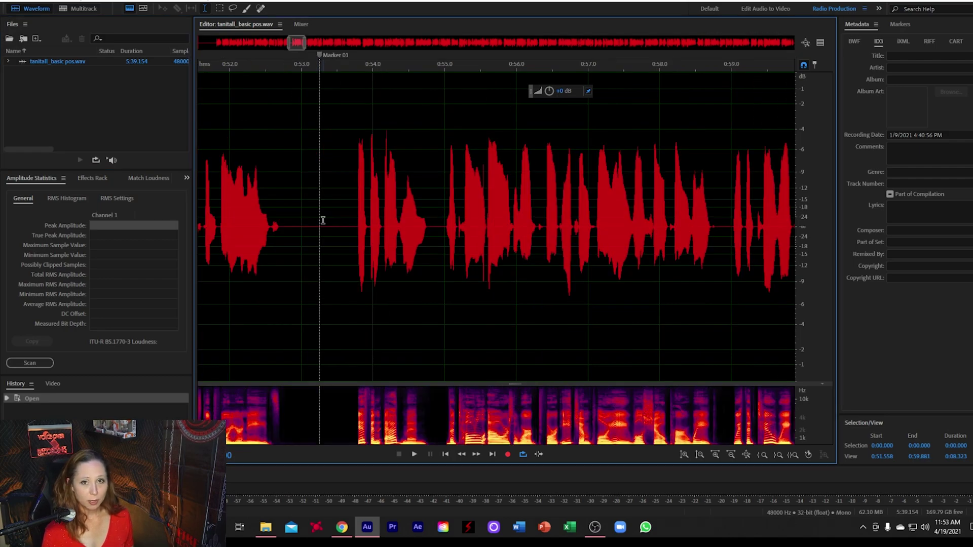
left_click(335, 196)
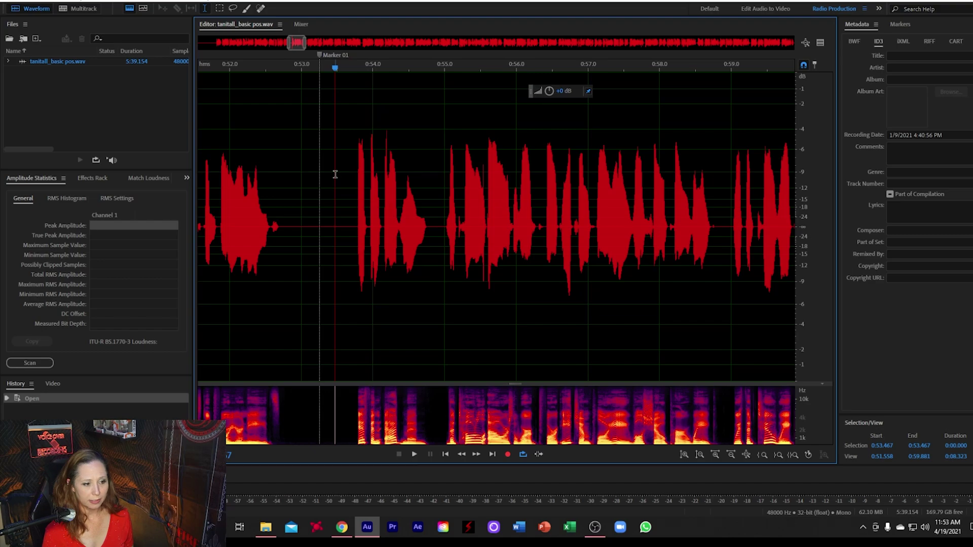
key("m")
left_click(316, 83)
right_click(336, 56)
left_click(359, 60)
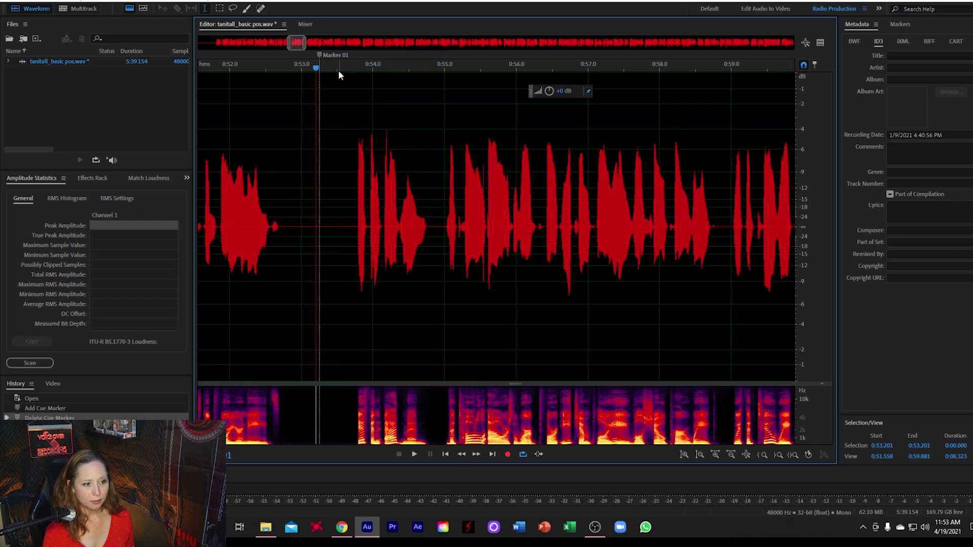
Add a subclip marker near 0:53.4, extend its start into the silence, and nudge Marker 01 later
right_click(337, 92)
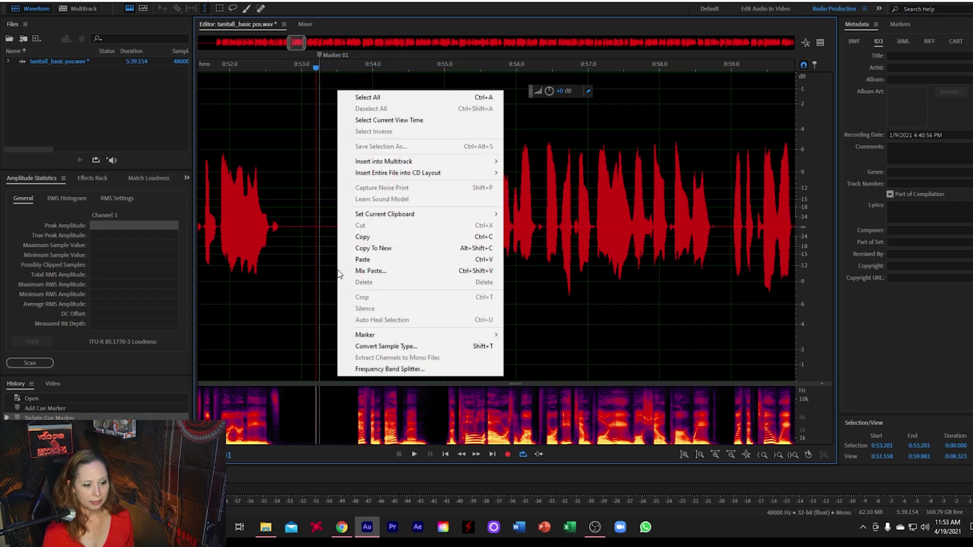
mouse_move(492, 335)
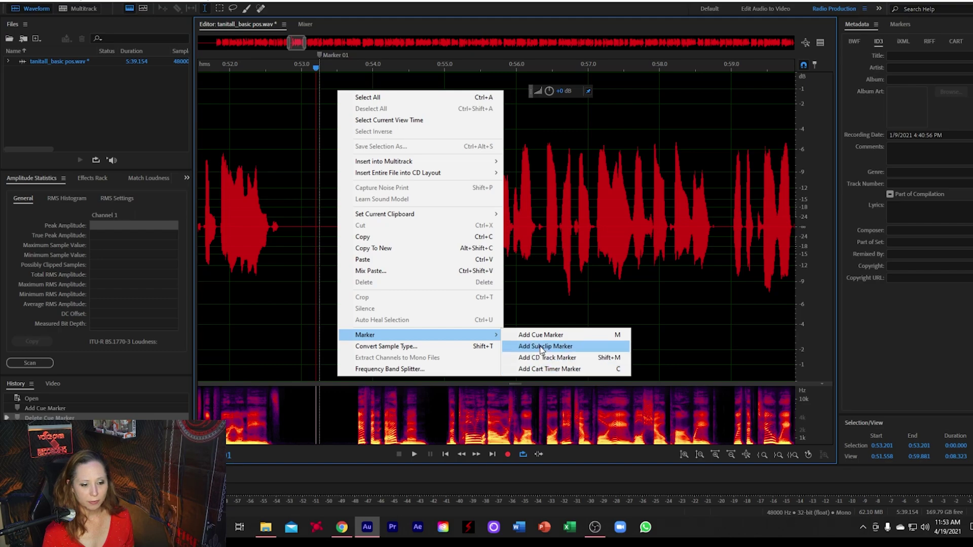
left_click(541, 346)
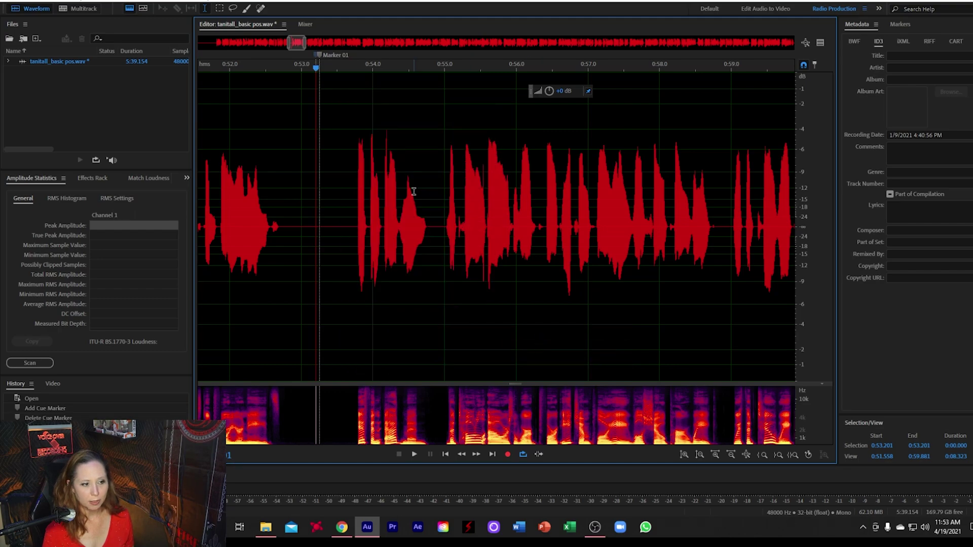
left_click(330, 147)
left_click_drag(317, 57, 302, 64)
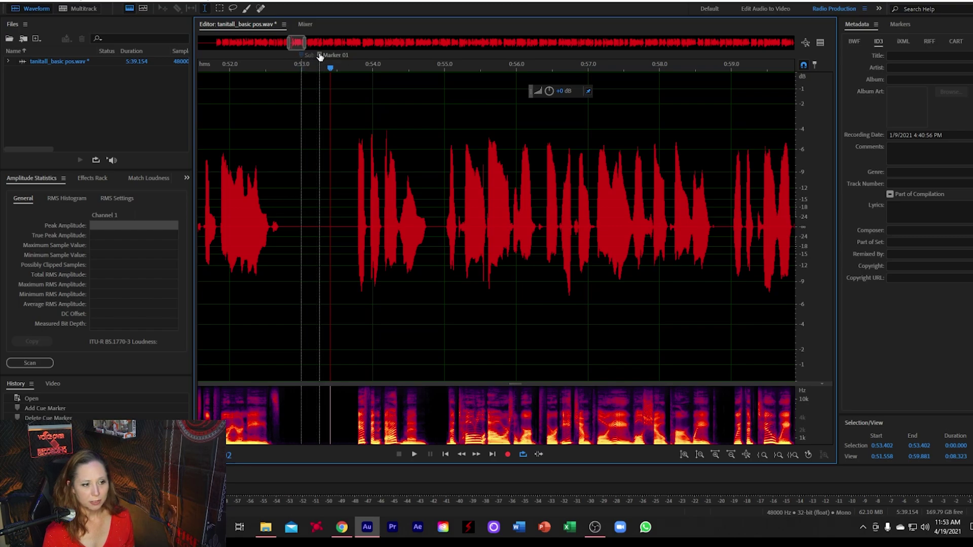
mouse_move(320, 57)
left_mouse_down()
mouse_move(332, 59)
mouse_move(321, 60)
left_mouse_up()
right_click(301, 55)
left_click(317, 59)
scroll(325, 156, "down", 1)
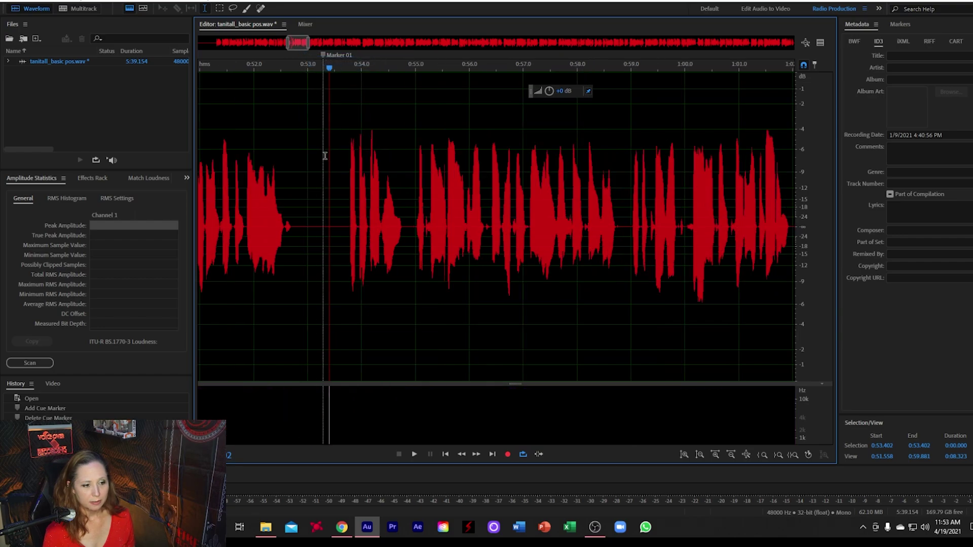
scroll(325, 156, "down", 4)
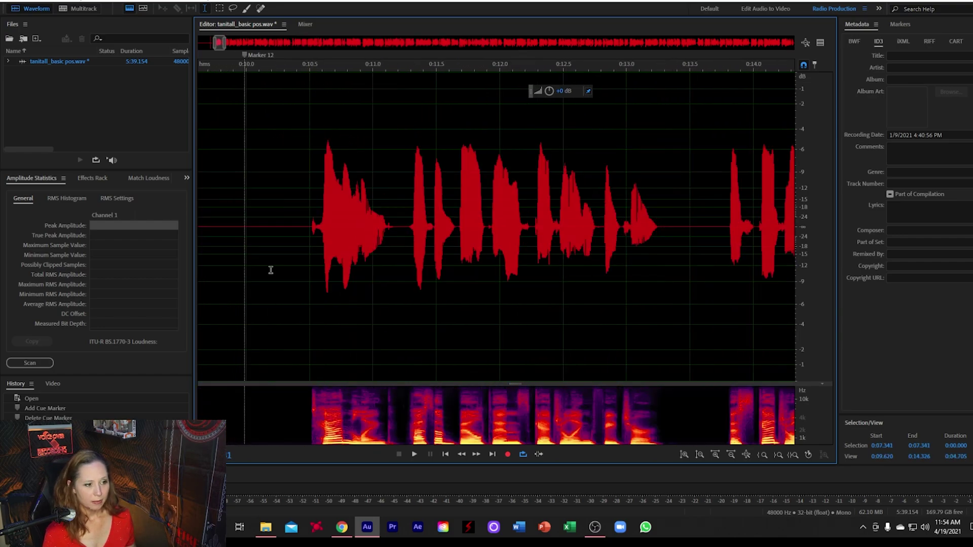
left_click_drag(245, 265, 308, 271)
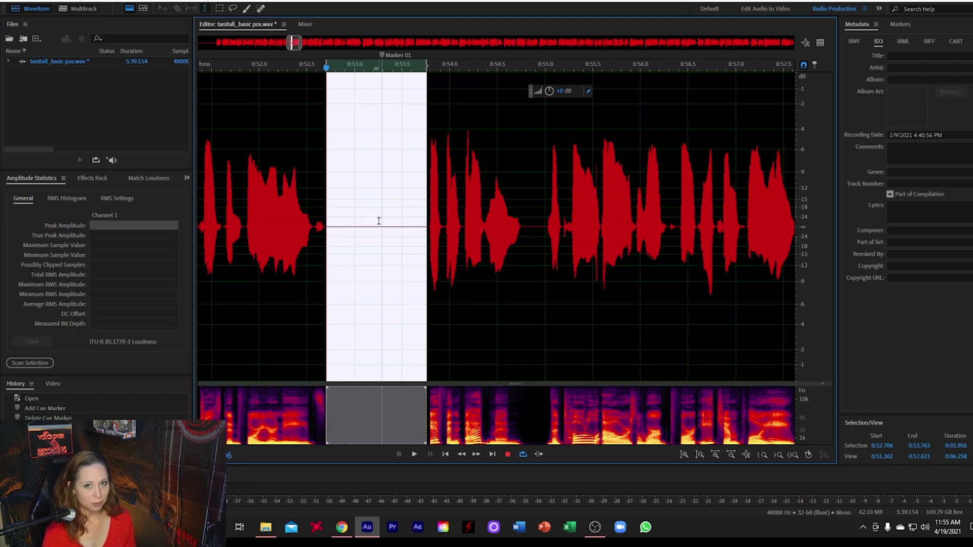
left_click(403, 229)
scroll(404, 231, "down", 3)
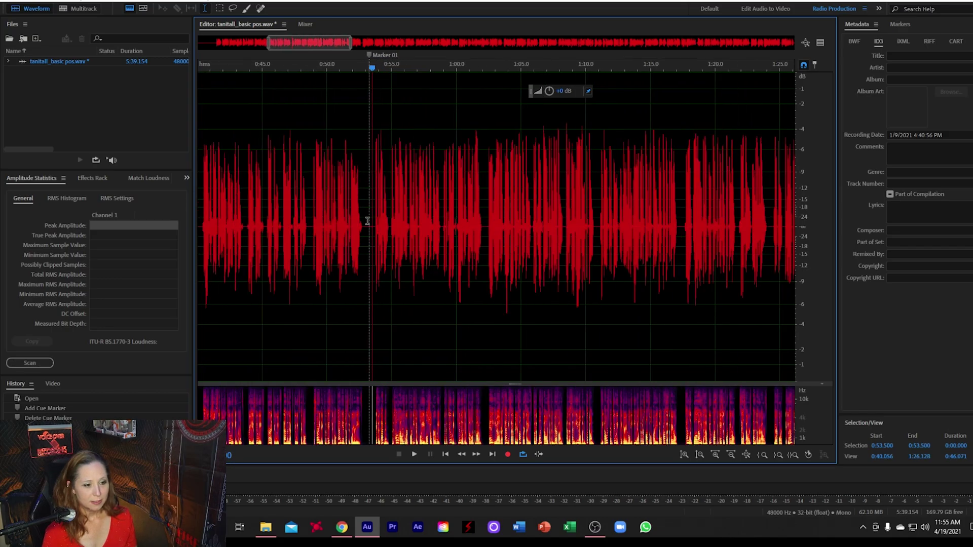
scroll(616, 238, "up", 1)
scroll(617, 238, "up", 2)
scroll(369, 254, "up", 2)
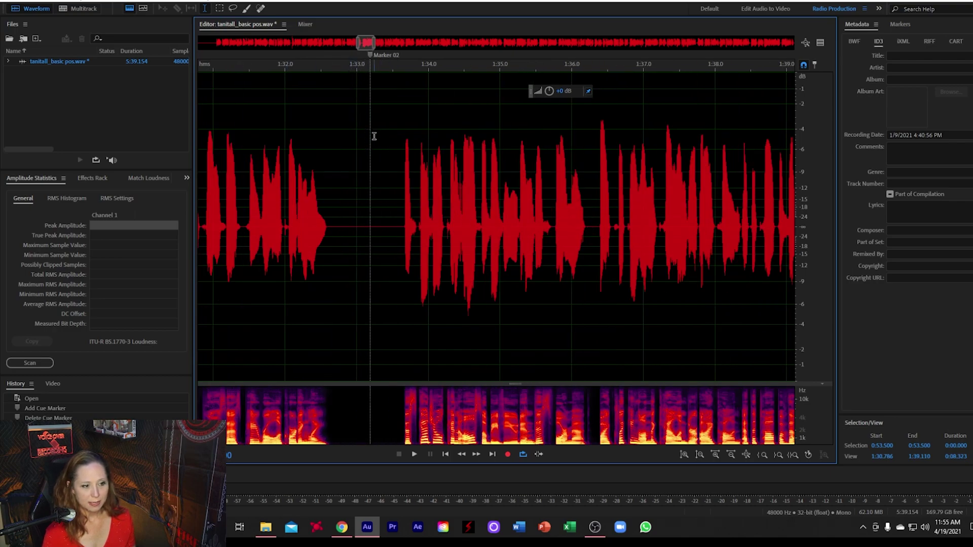
scroll(369, 145, "down", 8)
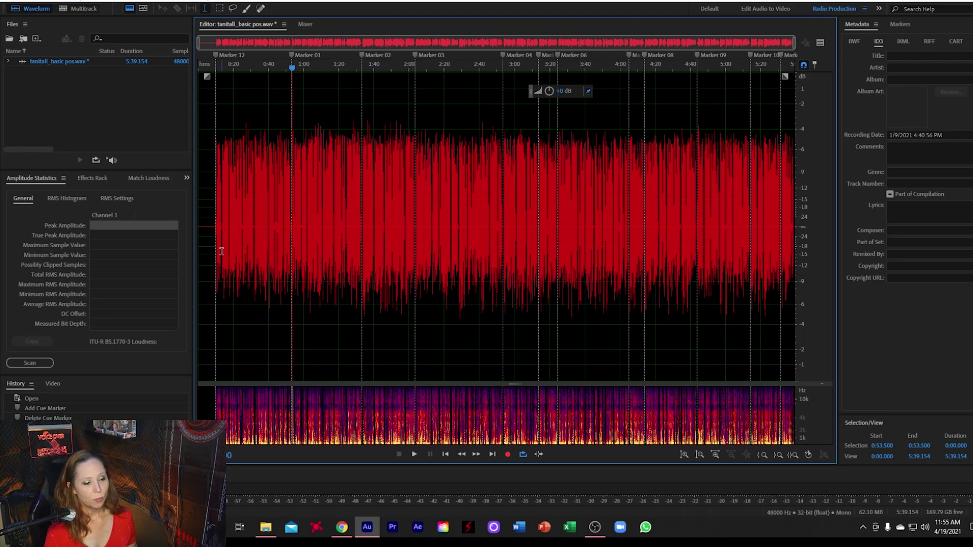
Copy the 0:09.988–0:53.287 stretch from Marker 12 to Marker 01 into a new file
scroll(222, 254, "up", 3)
scroll(200, 258, "up", 2)
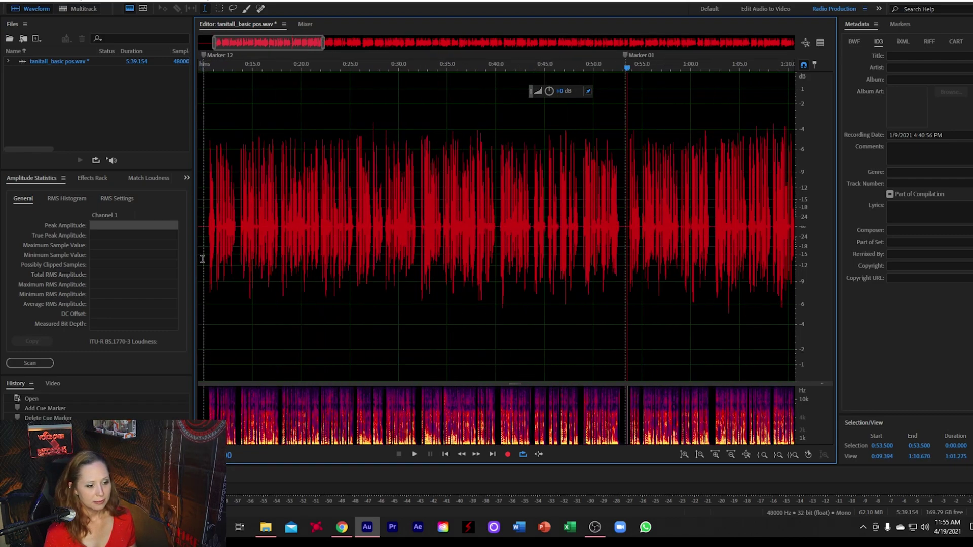
left_click_drag(203, 258, 625, 270)
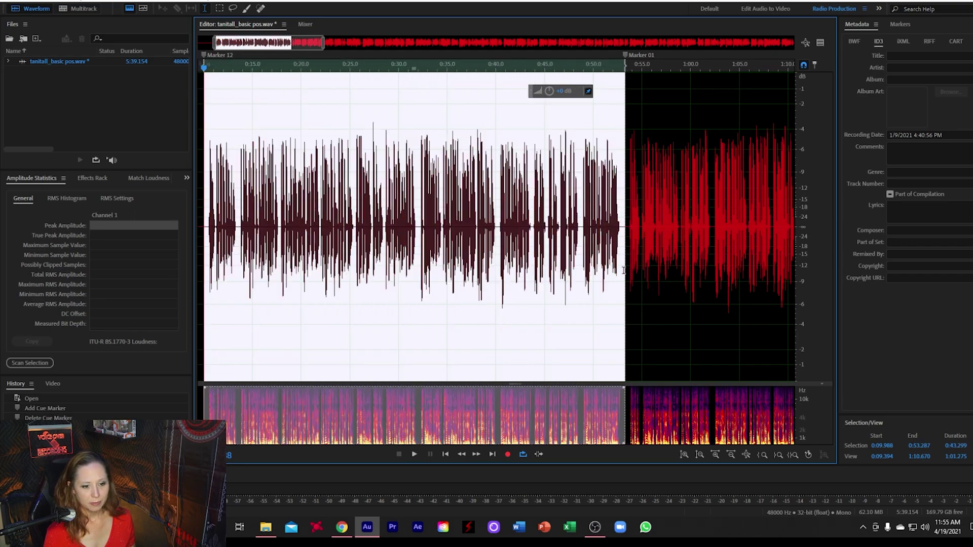
right_click(457, 319)
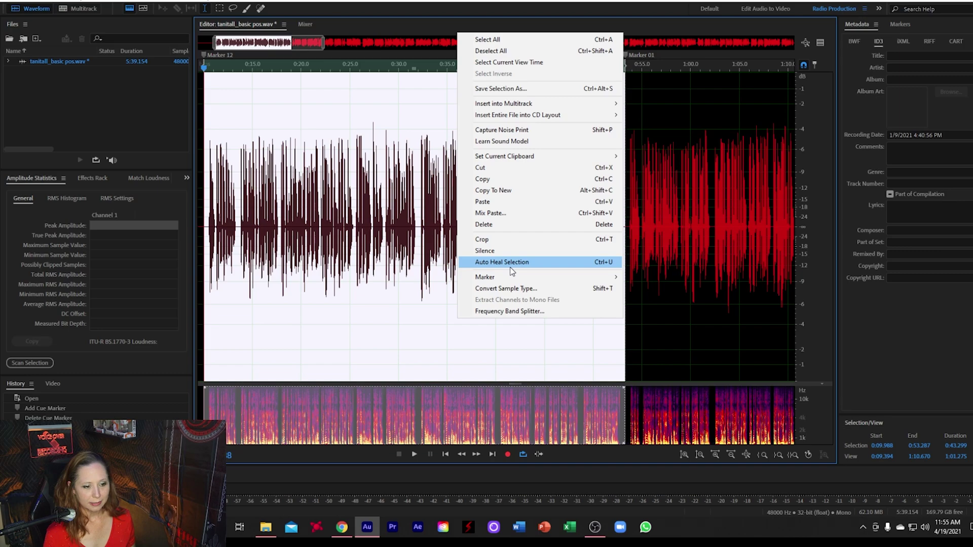
left_click(504, 190)
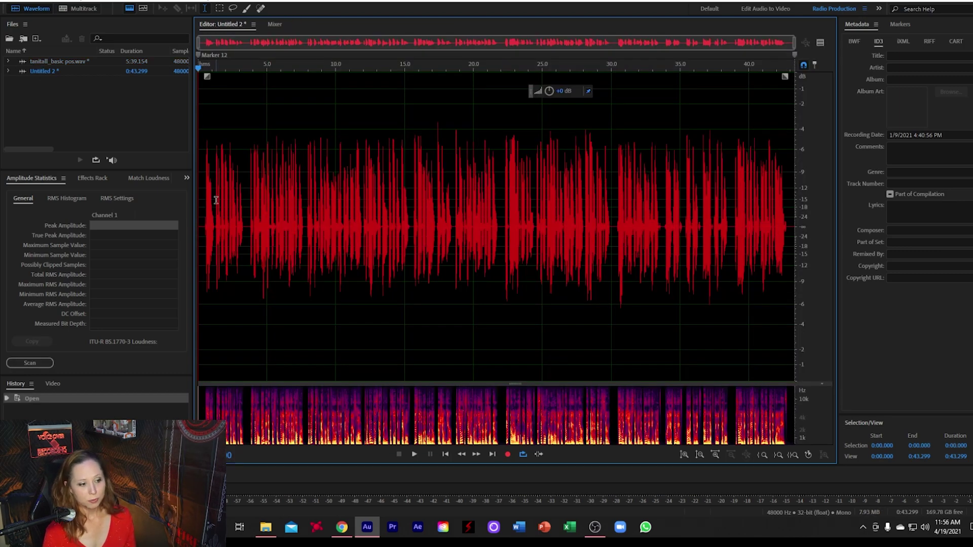
Select the first half second of the new Untitled 2 file
scroll(201, 206, "up", 5)
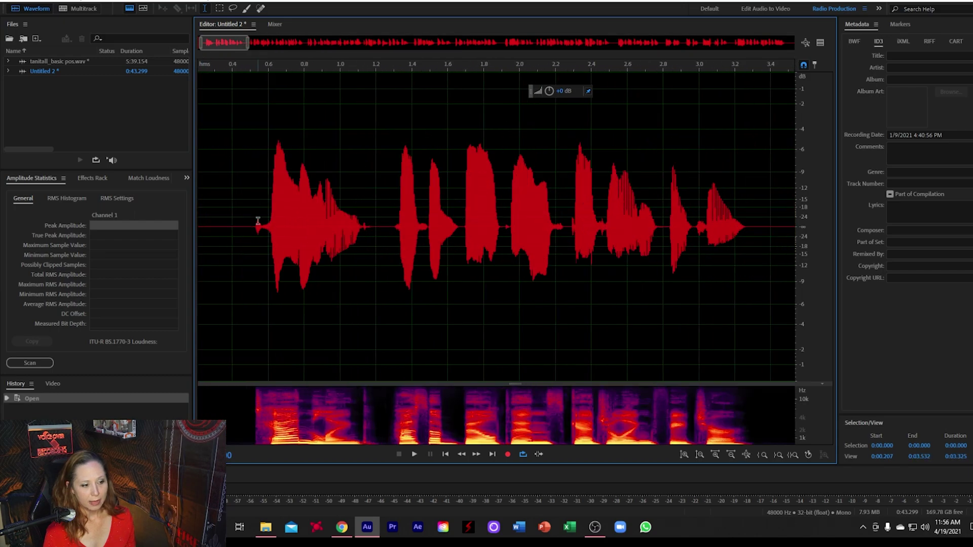
left_click_drag(254, 221, 198, 221)
scroll(325, 214, "down", 5)
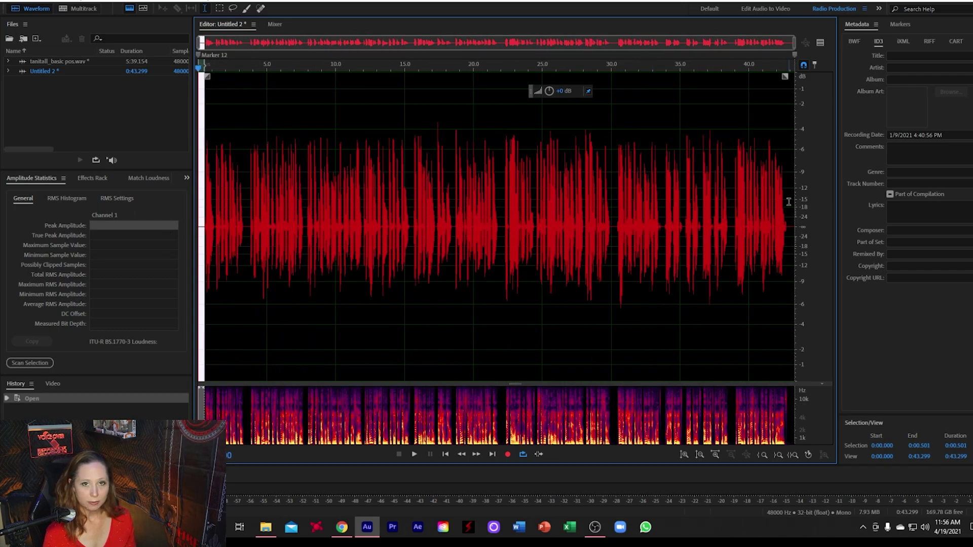
Begin a Save As for Untitled 2, cancel it unsaved, and select tanitall_basic pos.wav
left_click(32, 72)
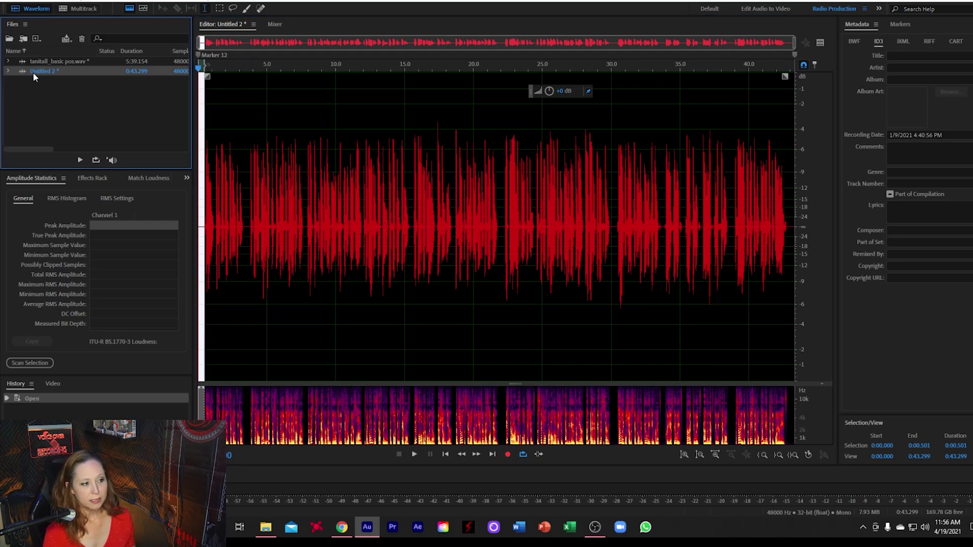
left_click(7, 3)
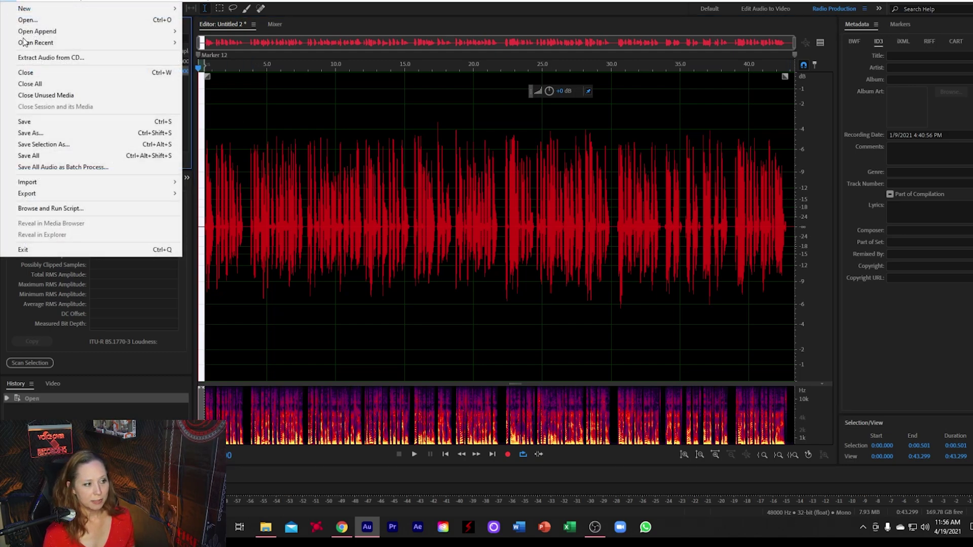
left_click(31, 133)
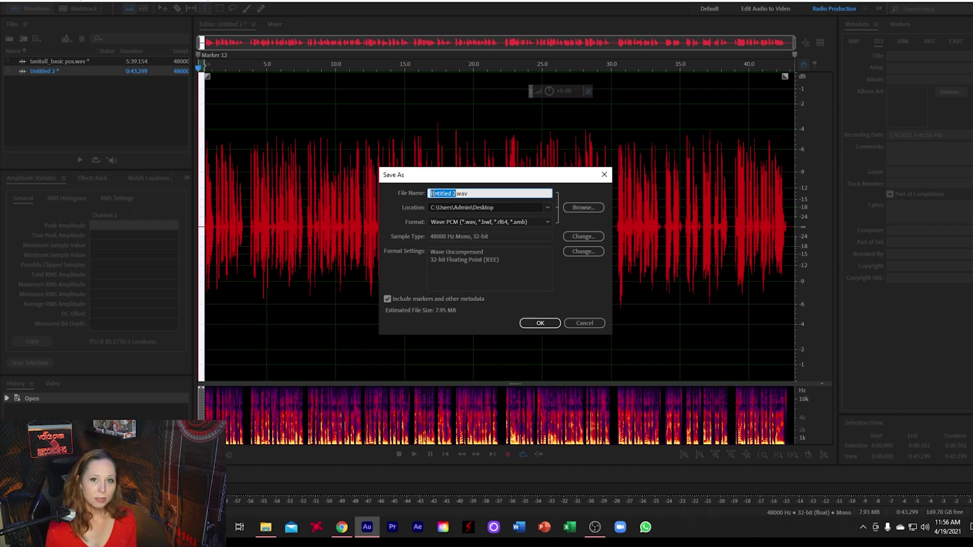
left_click(604, 174)
left_click(53, 62)
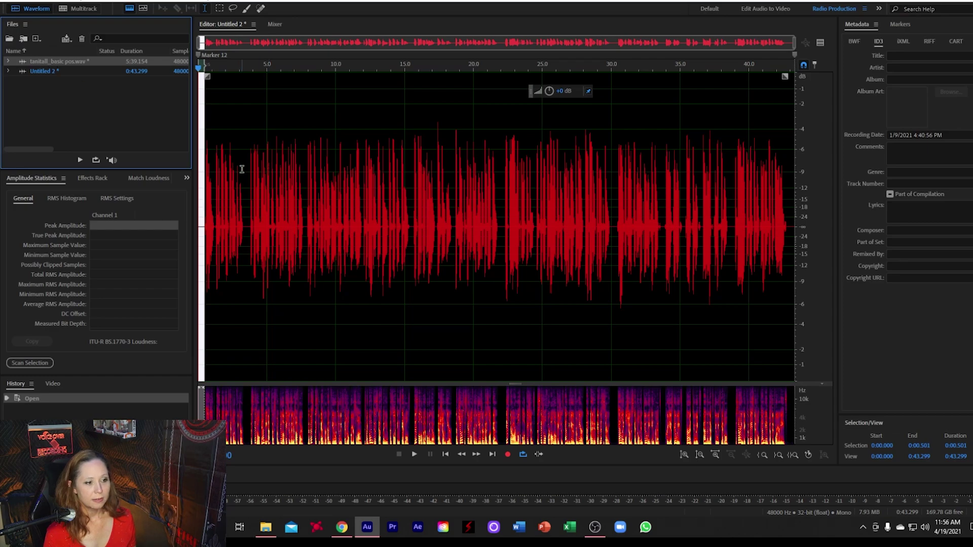
Open tanitall_basic pos.wav and copy the section after Marker 02 into a new 0:30.377 file, Untitled 4
double_click(76, 63)
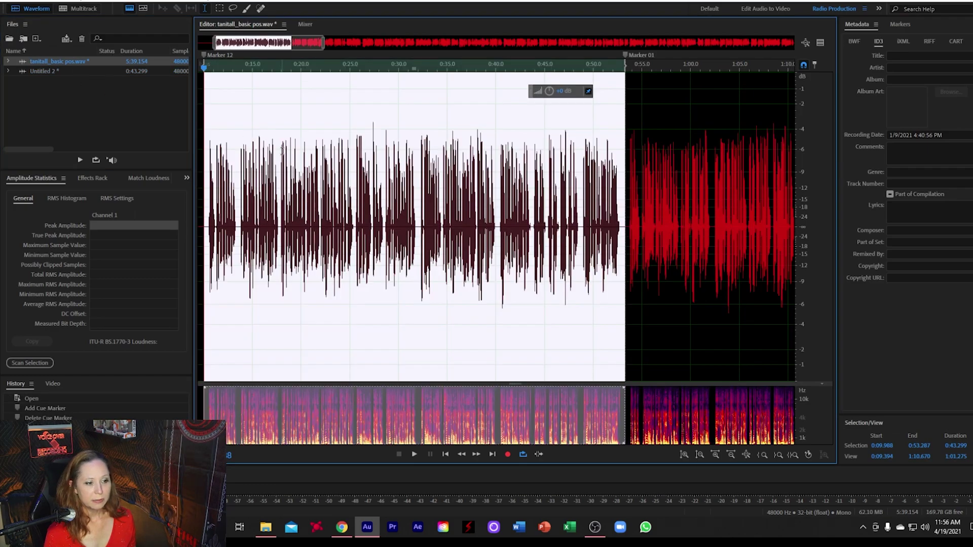
scroll(283, 151, "down", 3)
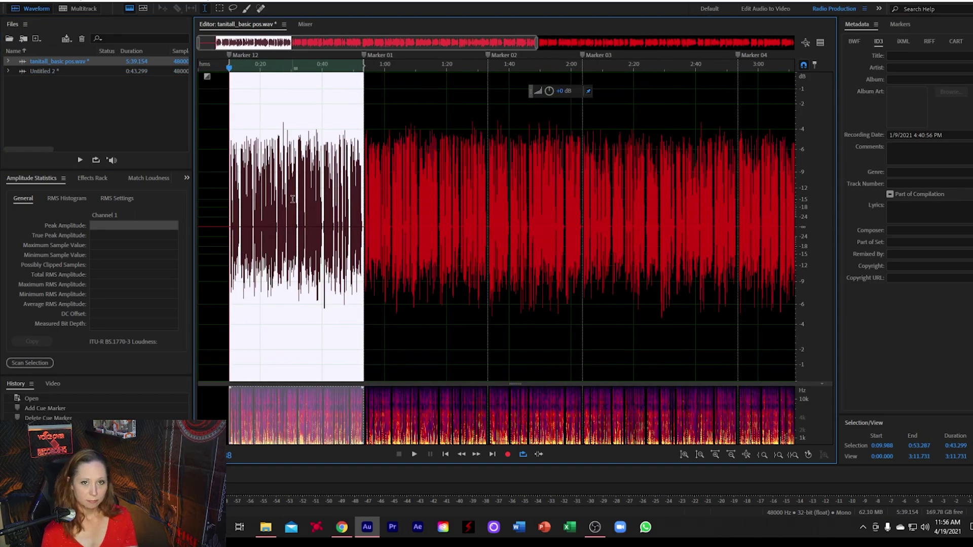
scroll(409, 231, "up", 4)
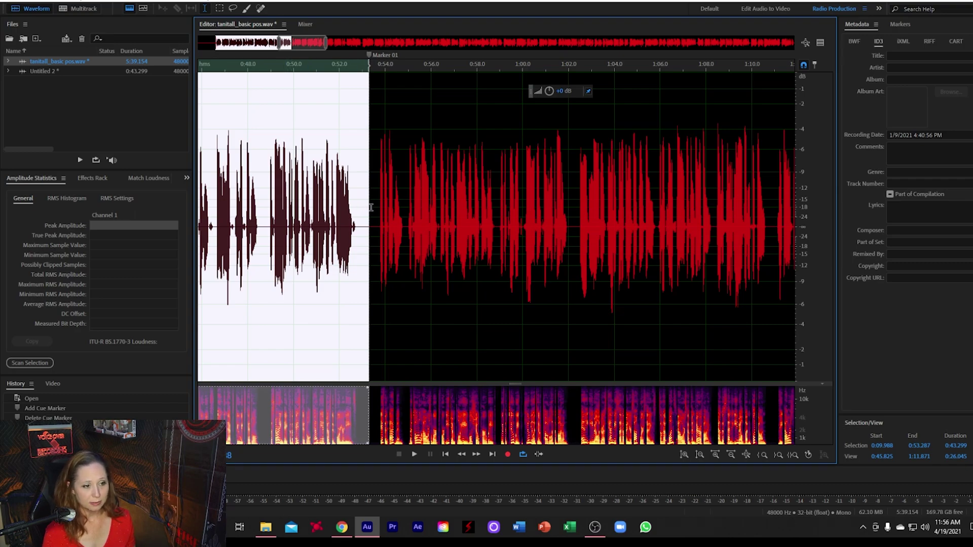
key("ctrl+Right")
mouse_move(393, 208)
left_mouse_down()
mouse_move(742, 267)
mouse_move(823, 265)
mouse_move(533, 243)
left_mouse_up()
right_click(516, 245)
left_click(545, 389)
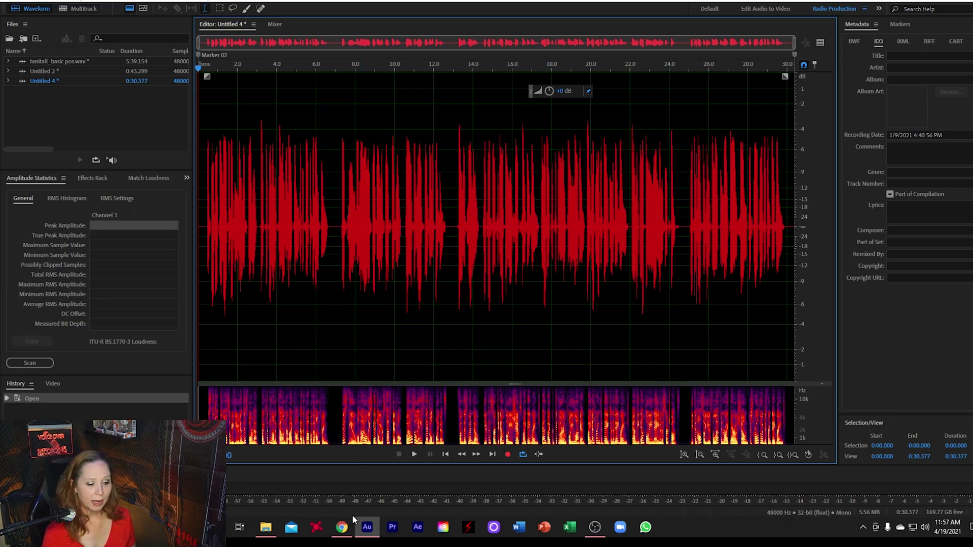
Switch to Google Drive in Chrome and start a new folder in My Drive
left_click(342, 530)
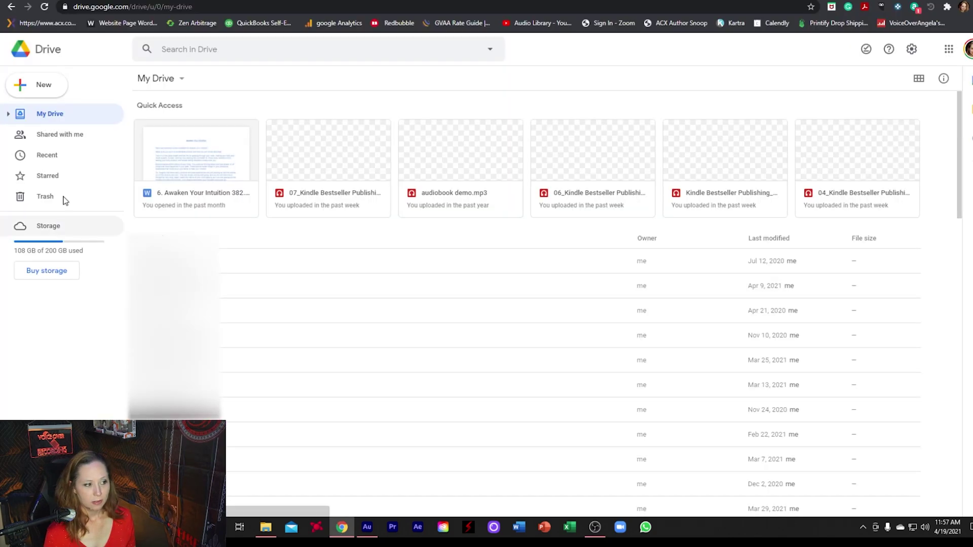
left_click(38, 90)
left_click(38, 91)
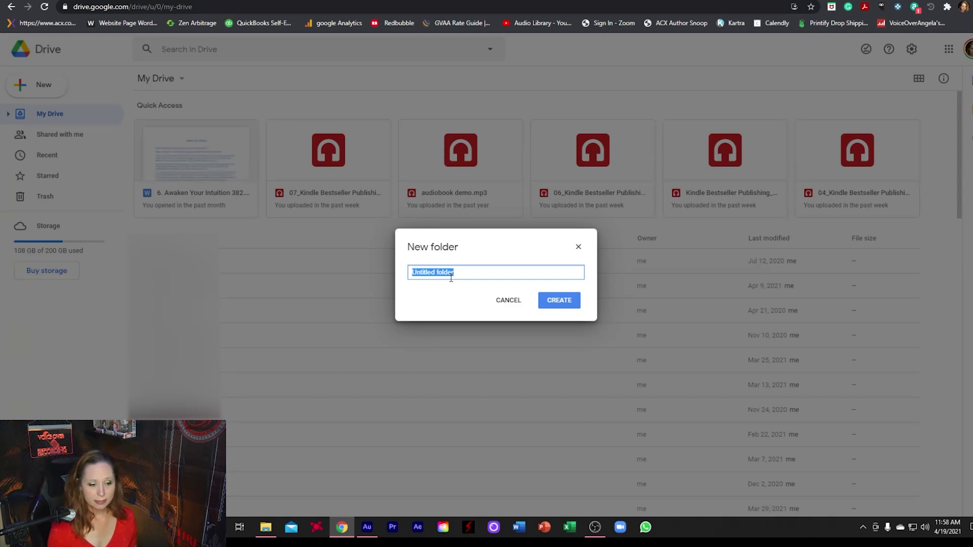
Create the folder as 'Untitled folder', open it, and bring up its breadcrumb menu
left_click(561, 304)
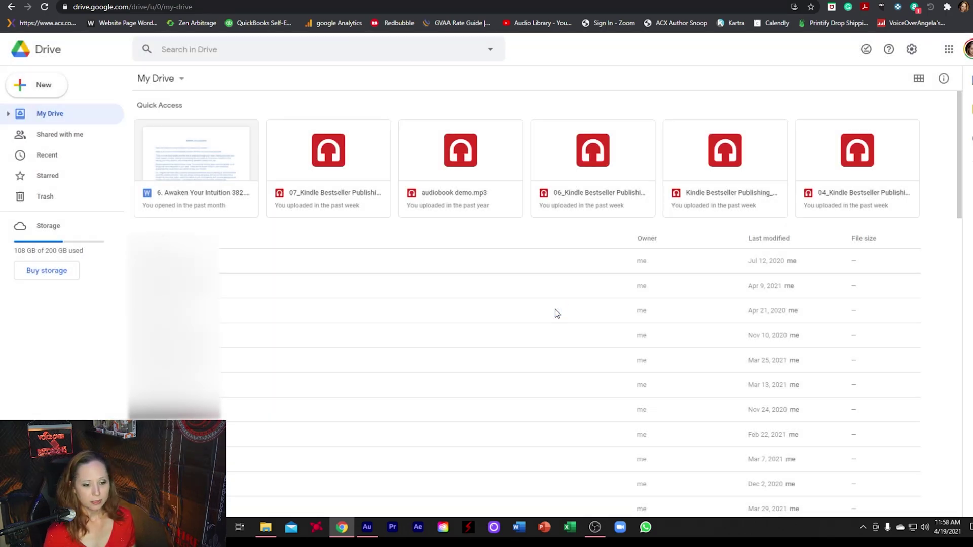
double_click(471, 317)
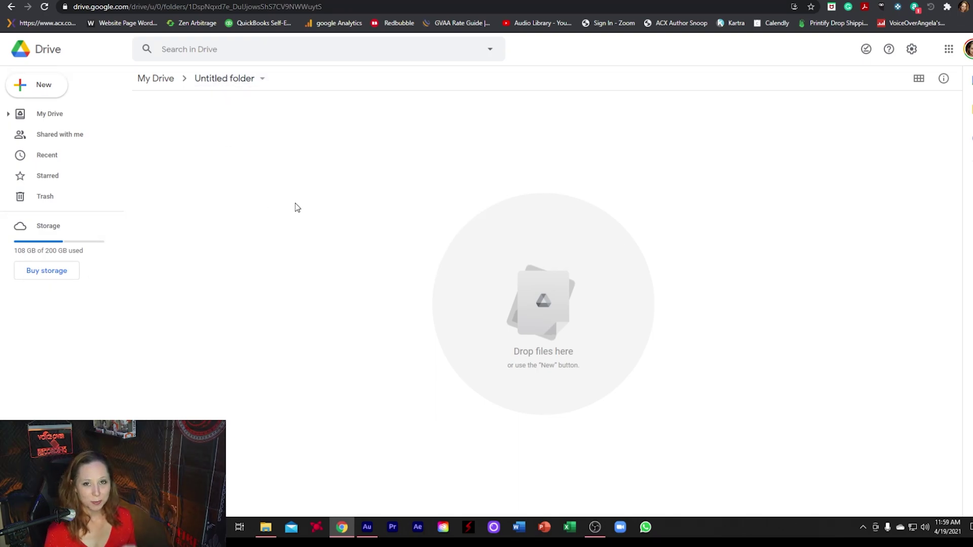
left_click(224, 81)
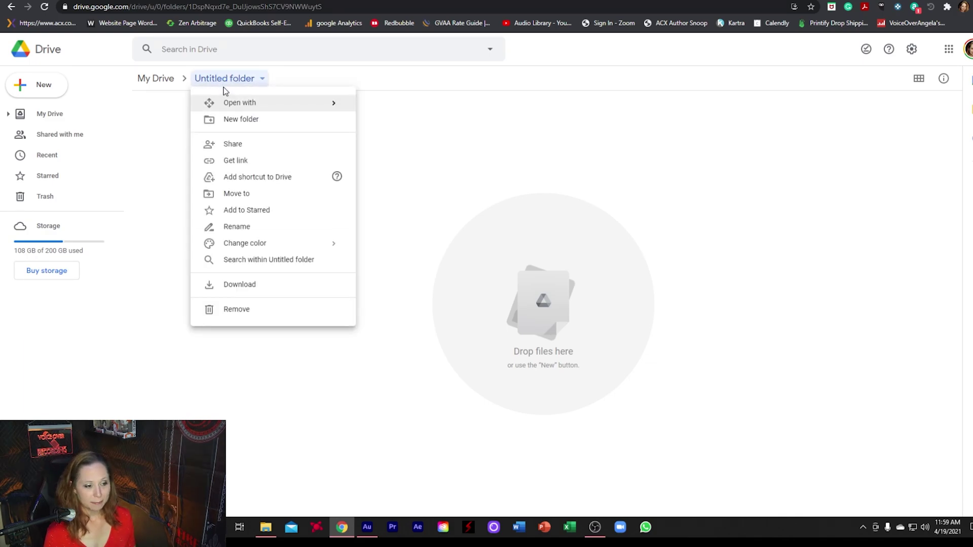
Make Untitled folder viewable by anyone with the link and copy that link
left_click(232, 161)
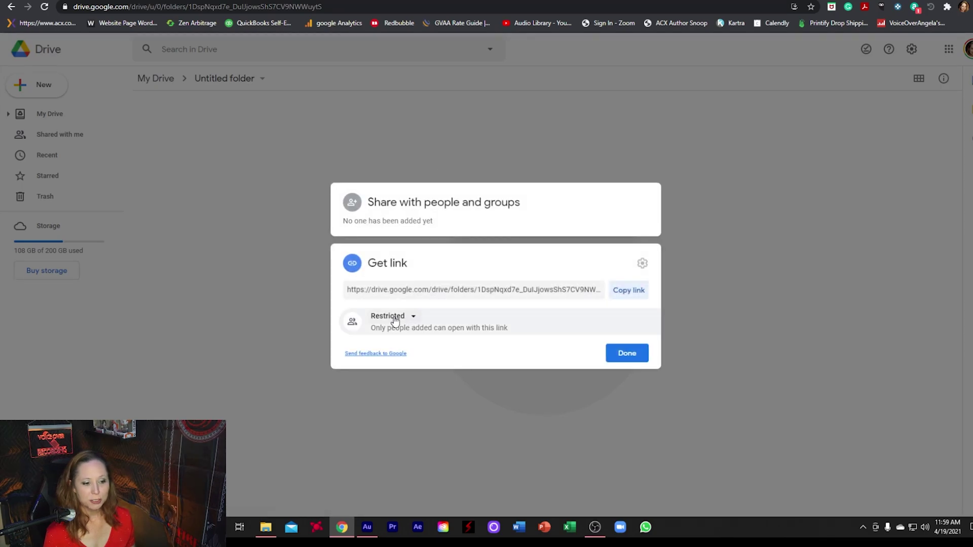
left_click(395, 318)
left_click(413, 372)
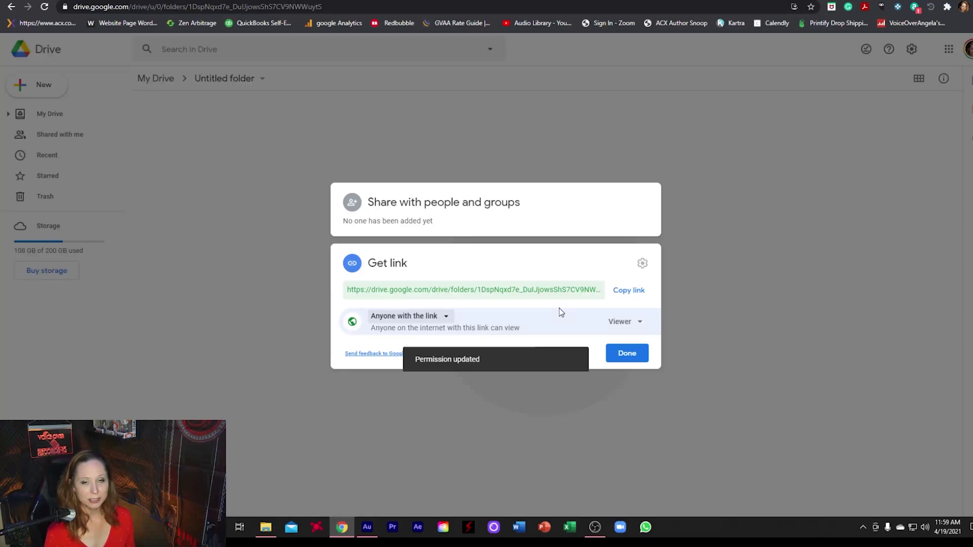
left_click(626, 294)
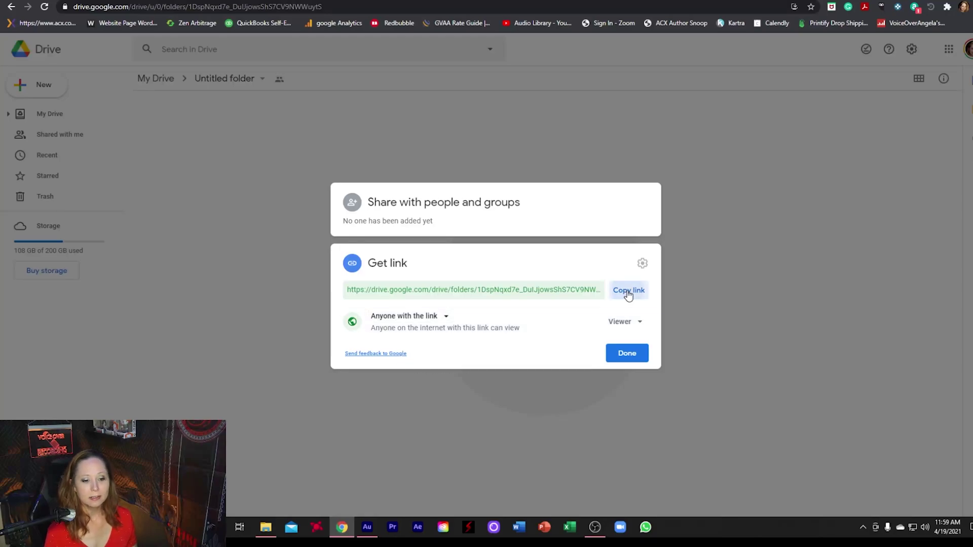
left_click(627, 354)
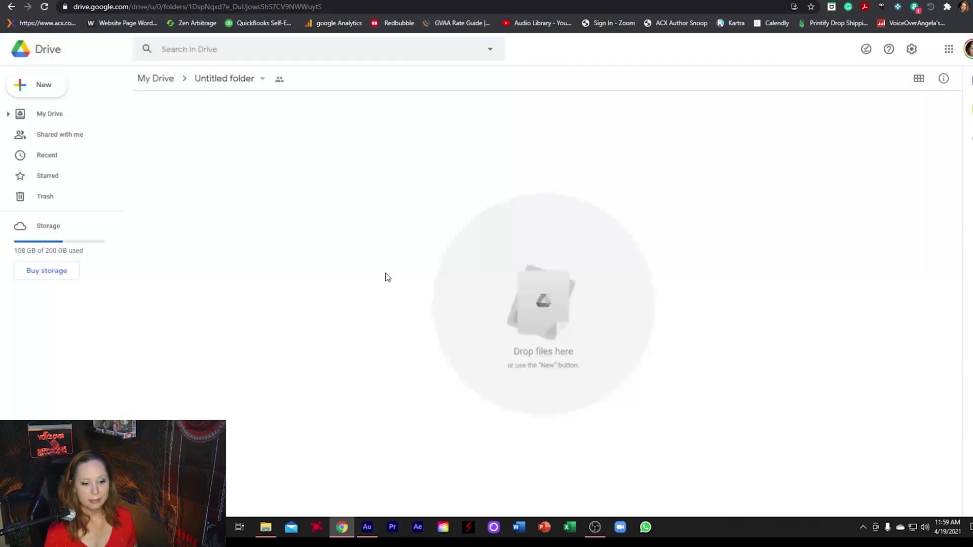